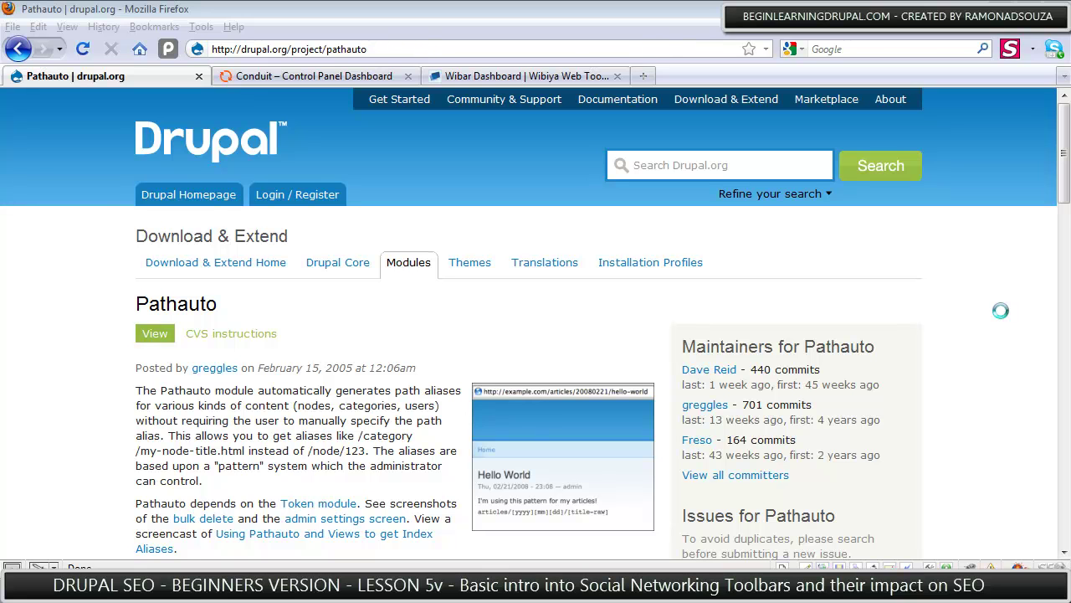
- View beginlearningdrupal.com in a new browser tab and close that tab
click(651, 74)
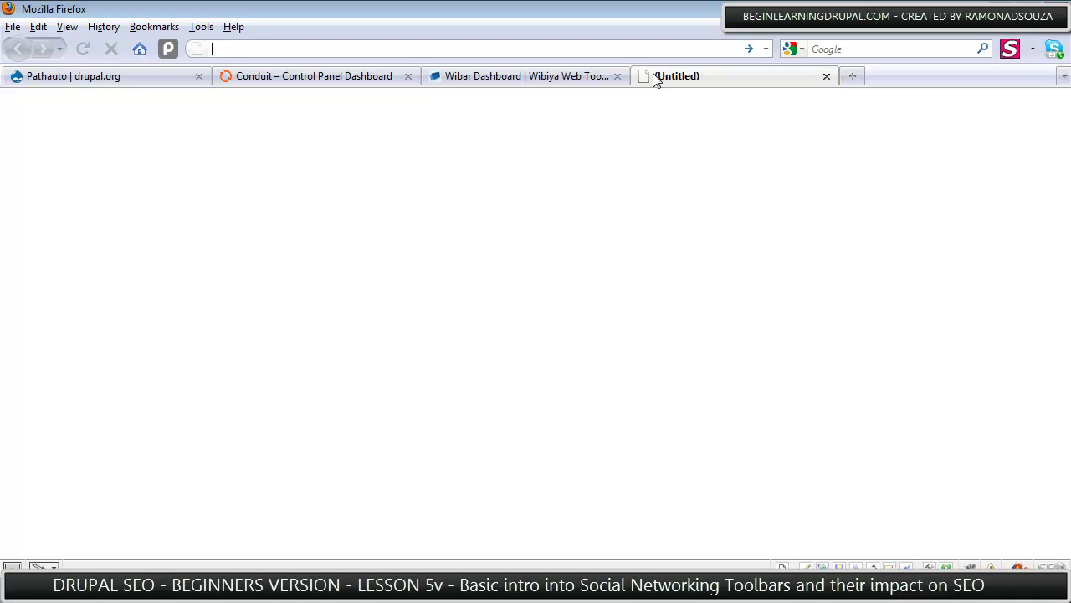
text(beginlearningdrupal.o)
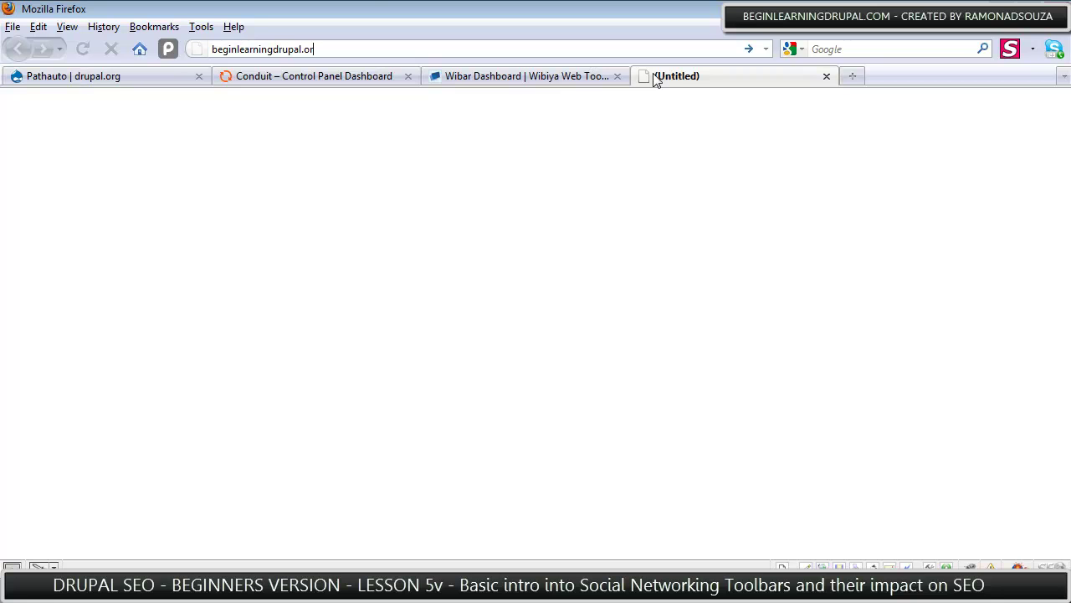
key(BackSpace)
text(com)
key(Return)
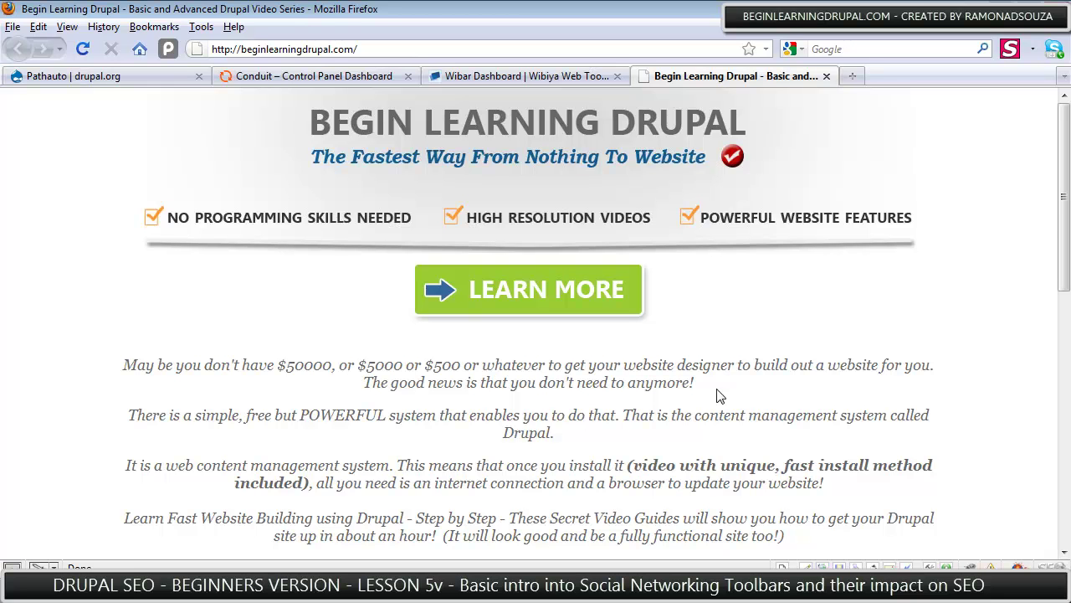
click(826, 76)
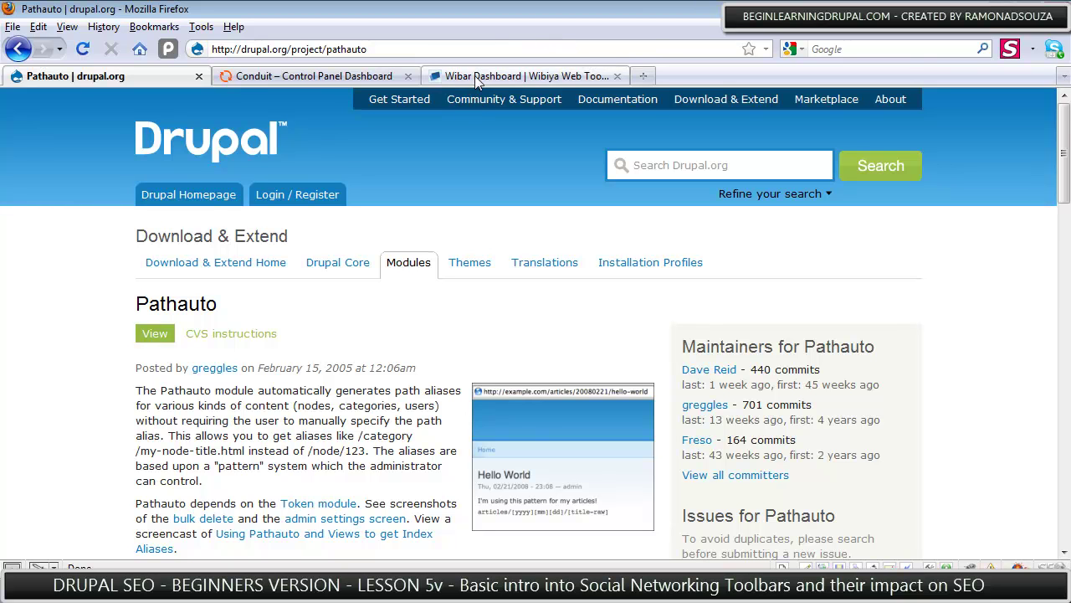
- Load ramonaworks.com in a new browser tab and view the language choices of its Wibiya toolbar's Translate feature
click(642, 78)
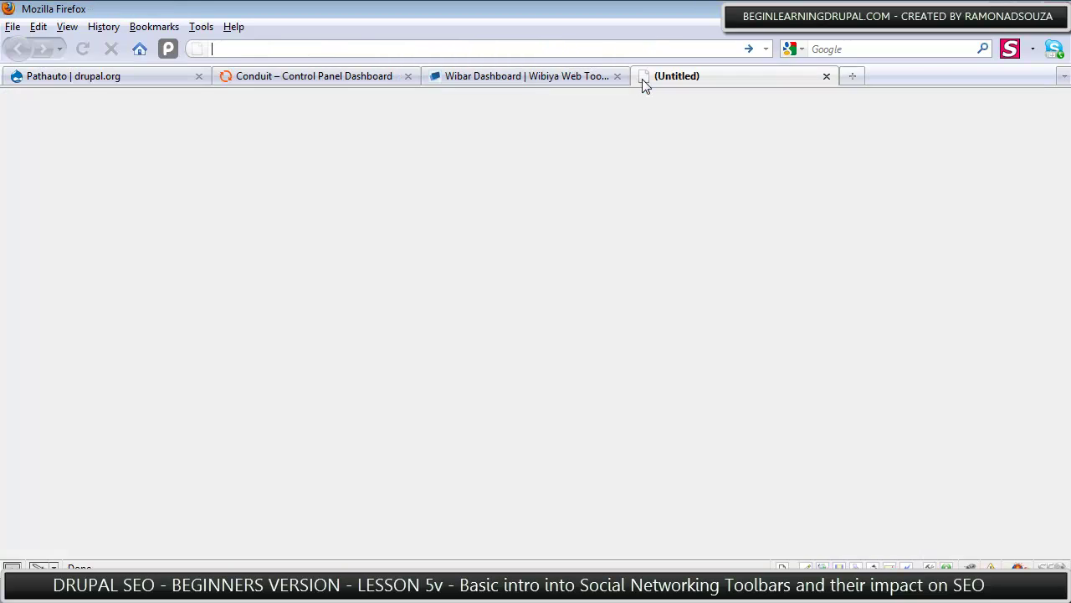
text(ramonaworks.com)
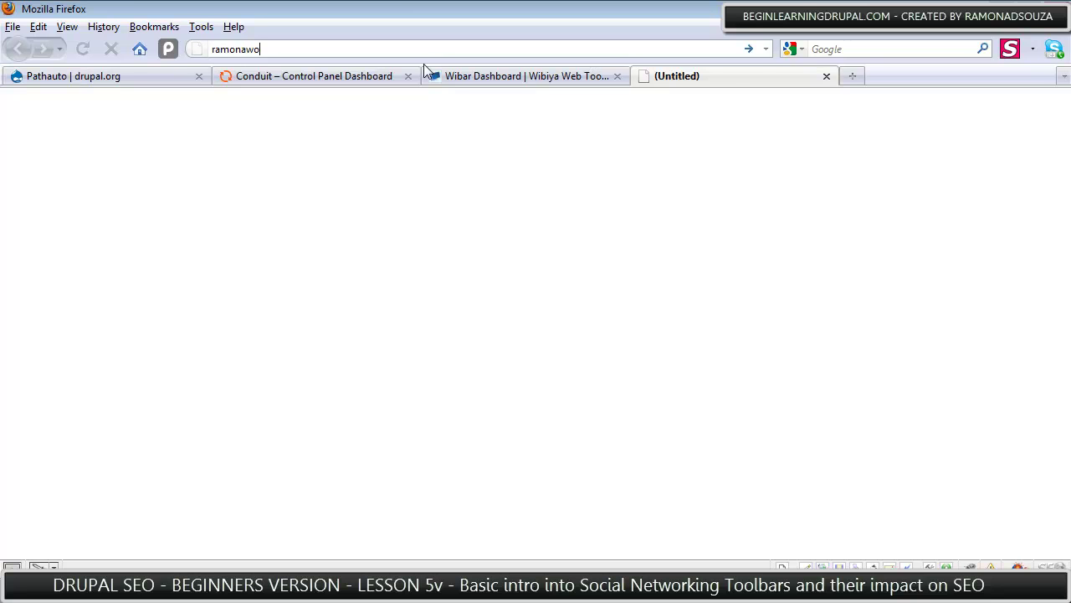
key(Return)
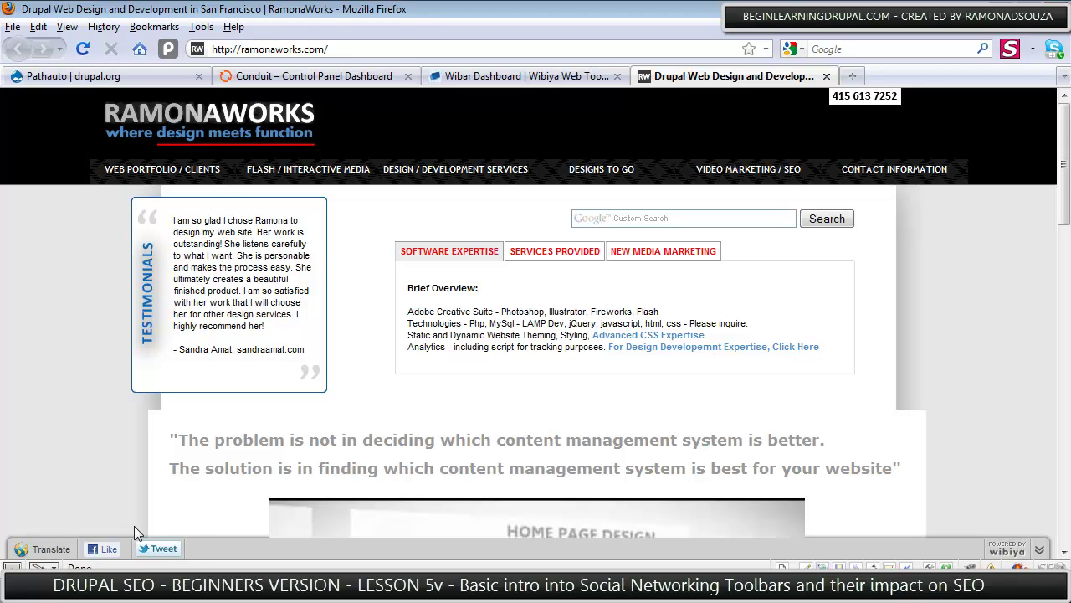
click(50, 550)
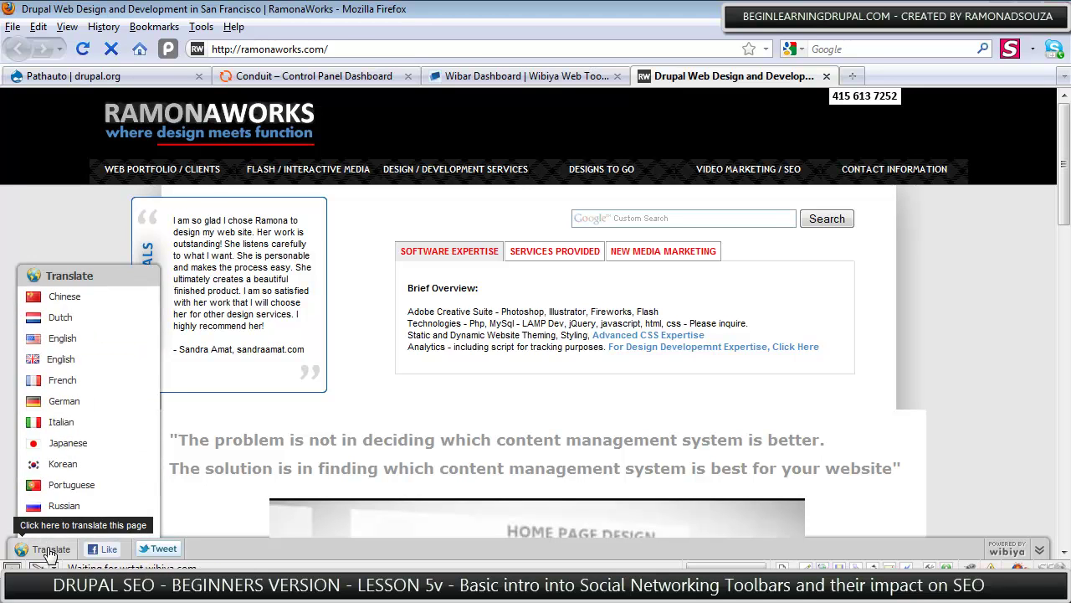
click(50, 550)
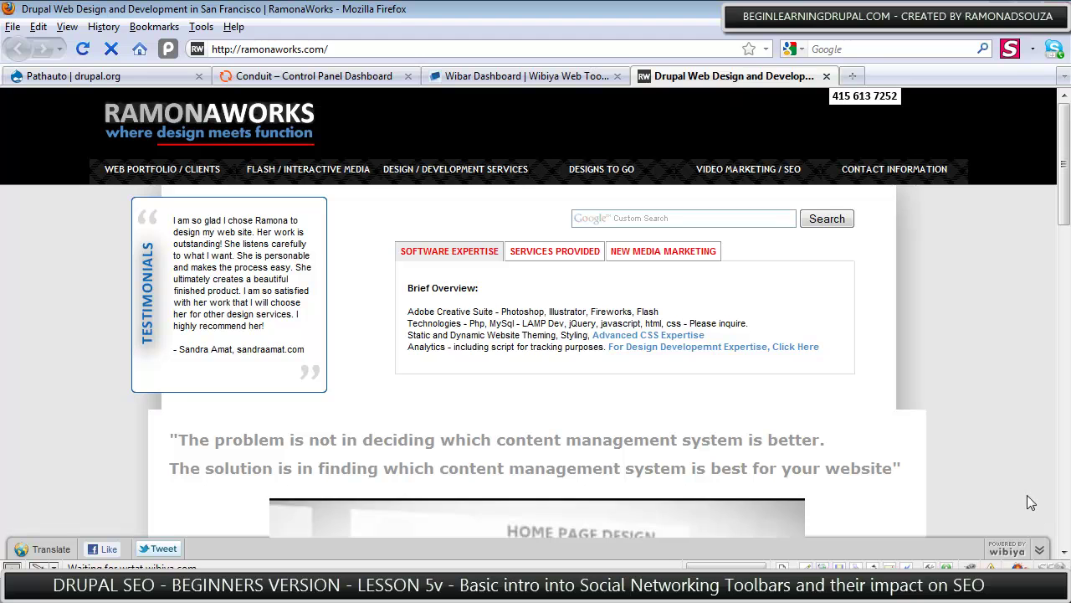
- Load ramonaworks.com/san-francisco in another new browser tab
click(852, 76)
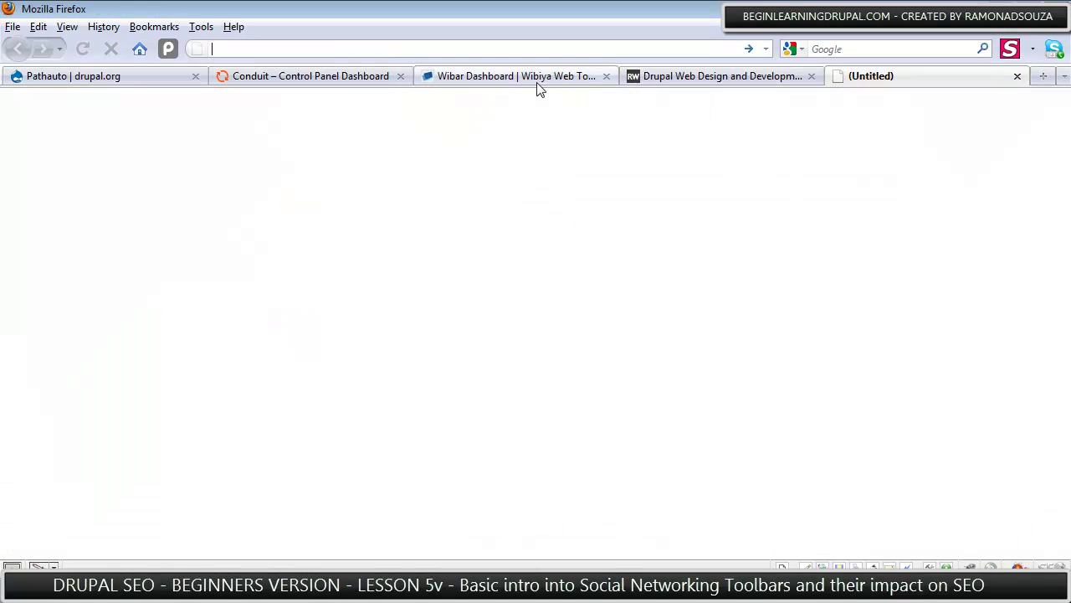
text(ramonaworks.com/san-)
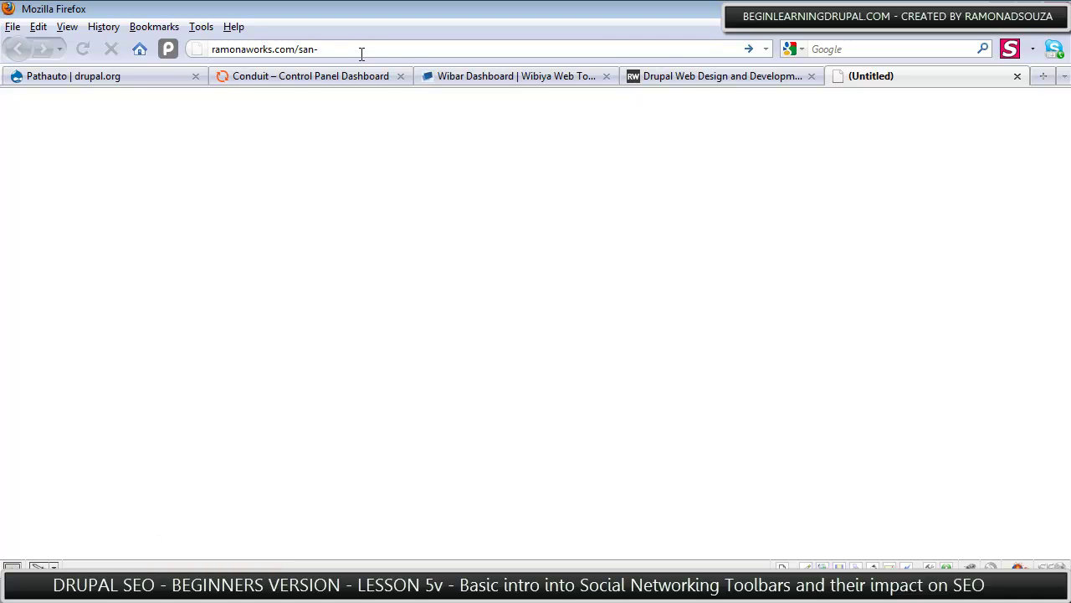
text(francisco)
key(Return)
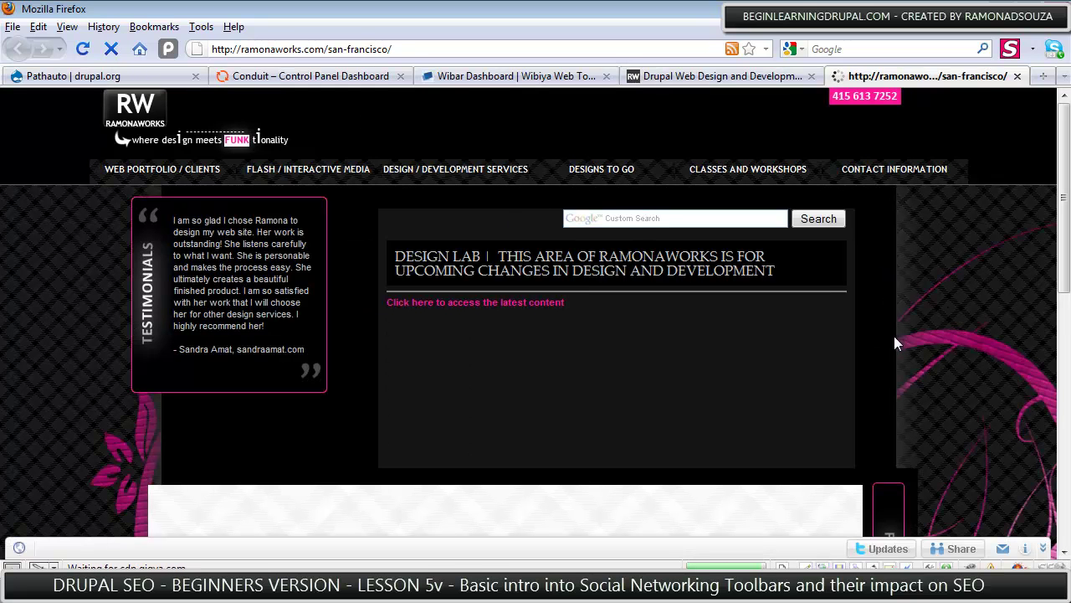
- Check the sharing options of the San Francisco page's social toolbar, and close the page's tab
scroll(959, 337, down, 2)
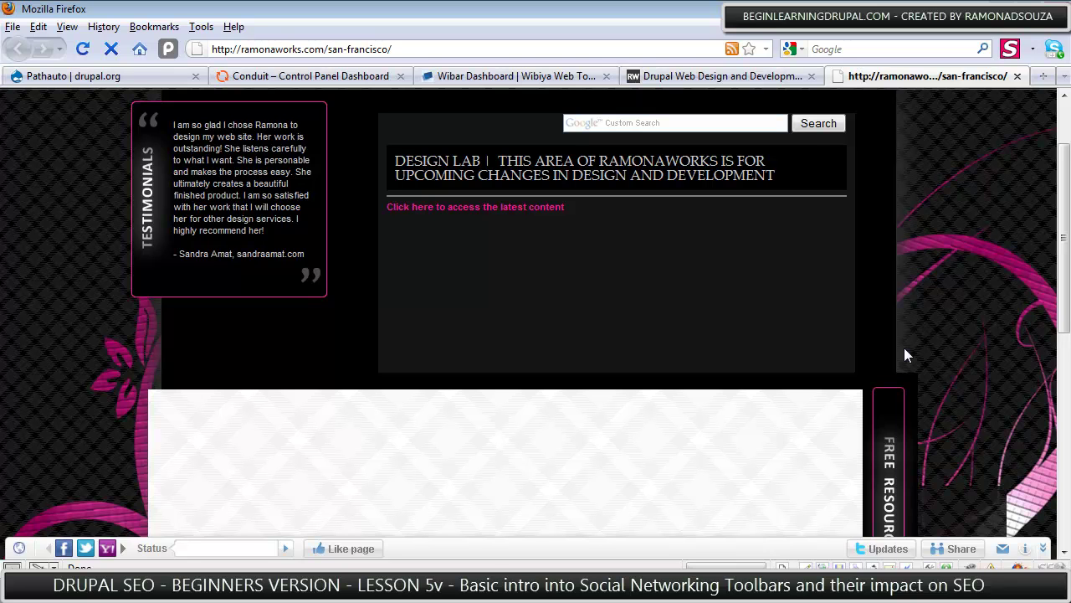
click(962, 549)
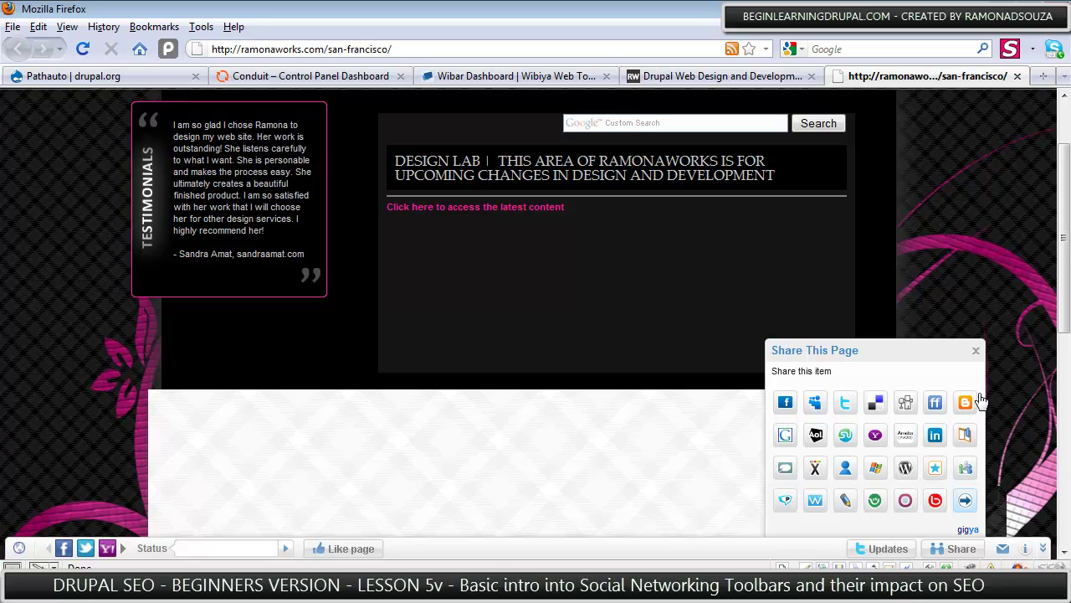
click(976, 352)
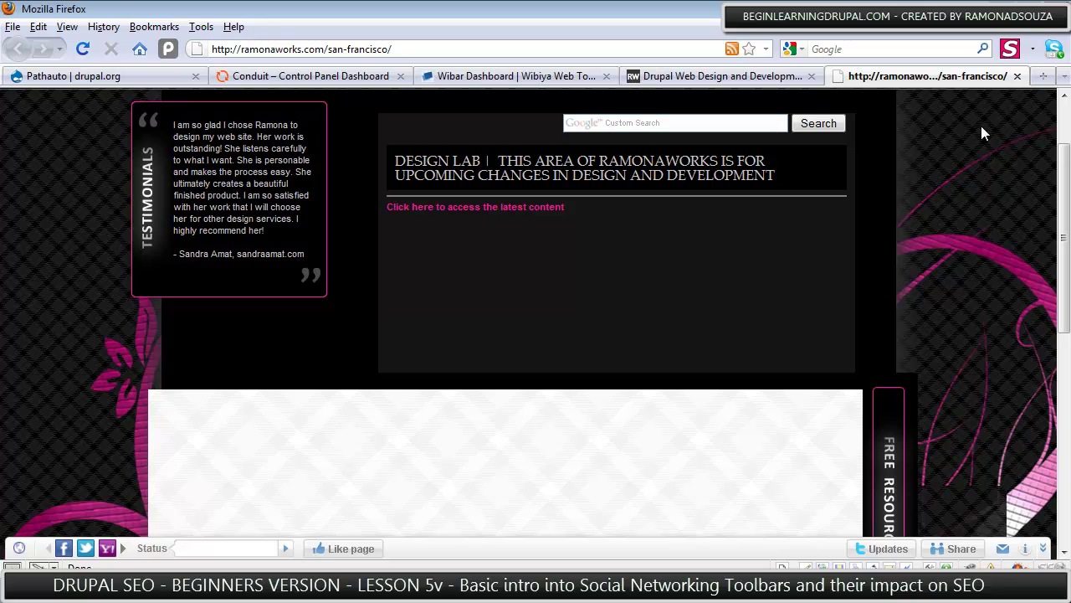
click(1016, 76)
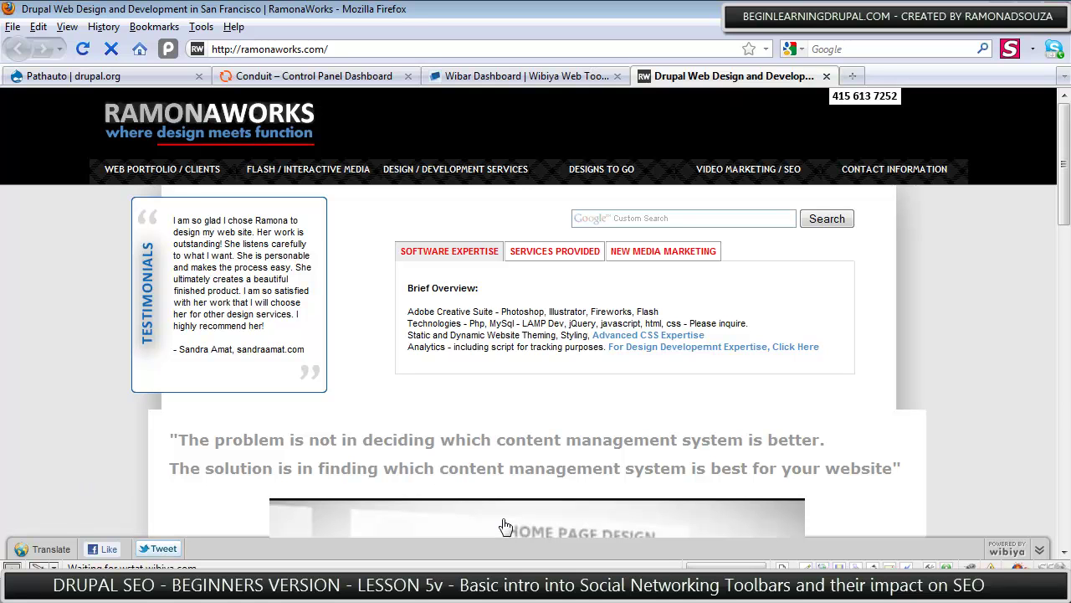
- Switch to the Wibiya dashboard and review the applications installed on the toolbar in its editing section
click(553, 76)
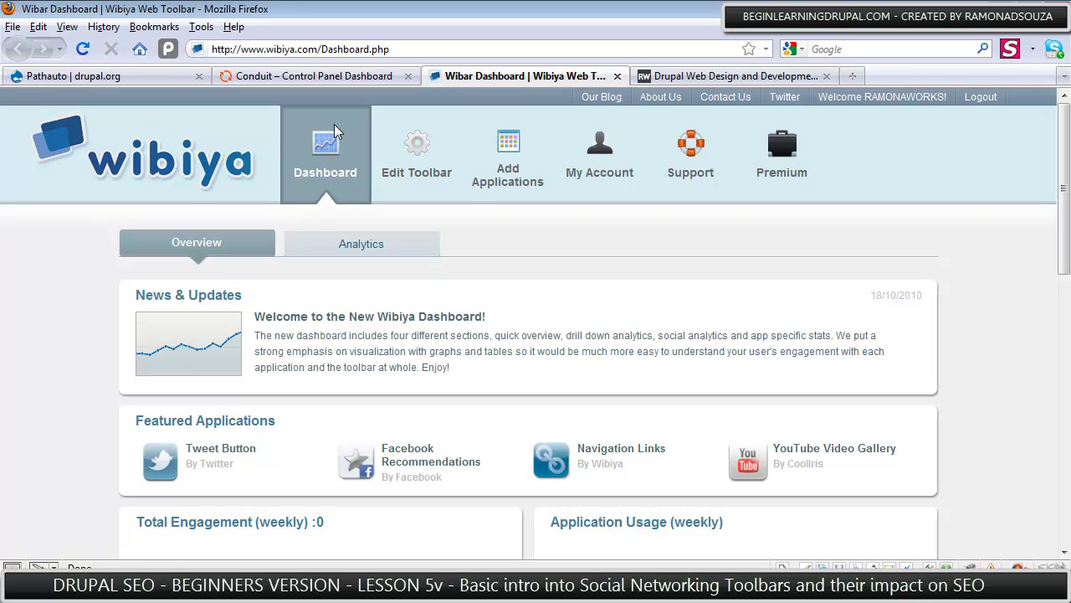
click(441, 177)
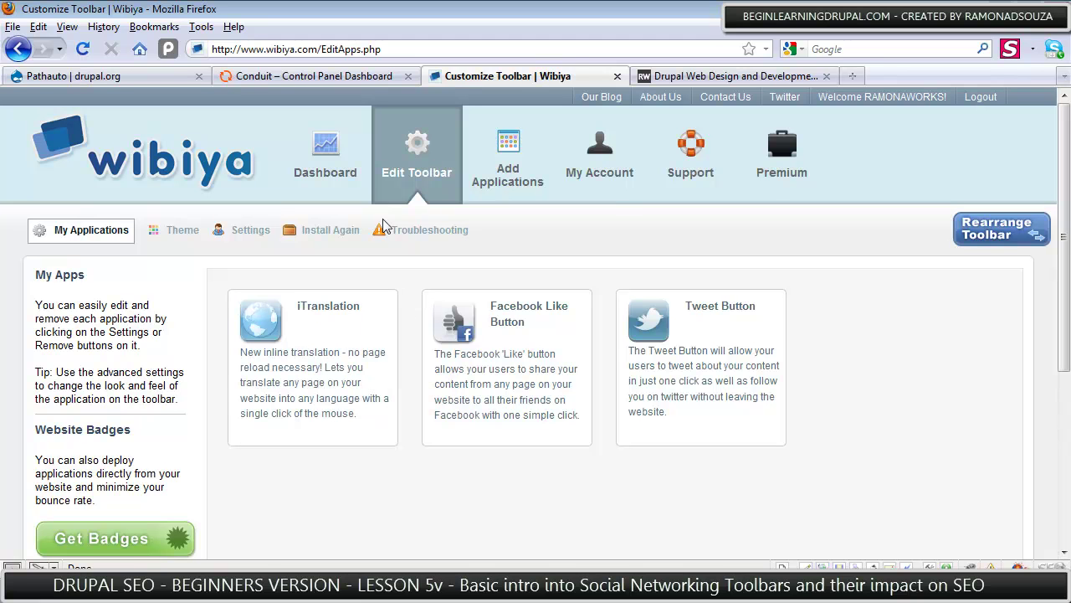
mouse_move(350, 428)
- Browse all apps in Wibiya's application bank, and close the Wibiya tab
click(517, 189)
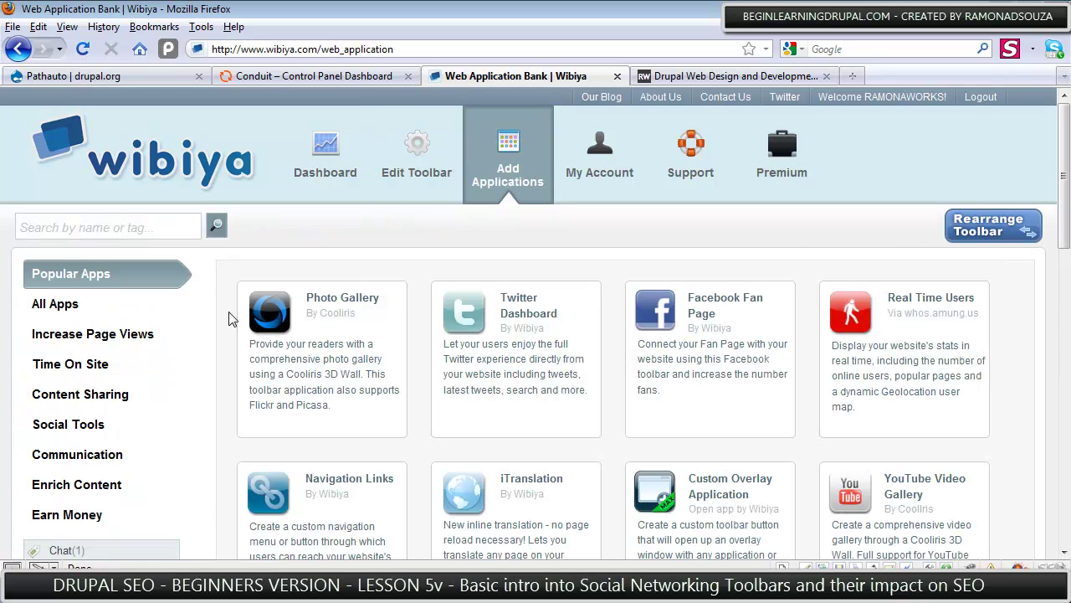
click(55, 305)
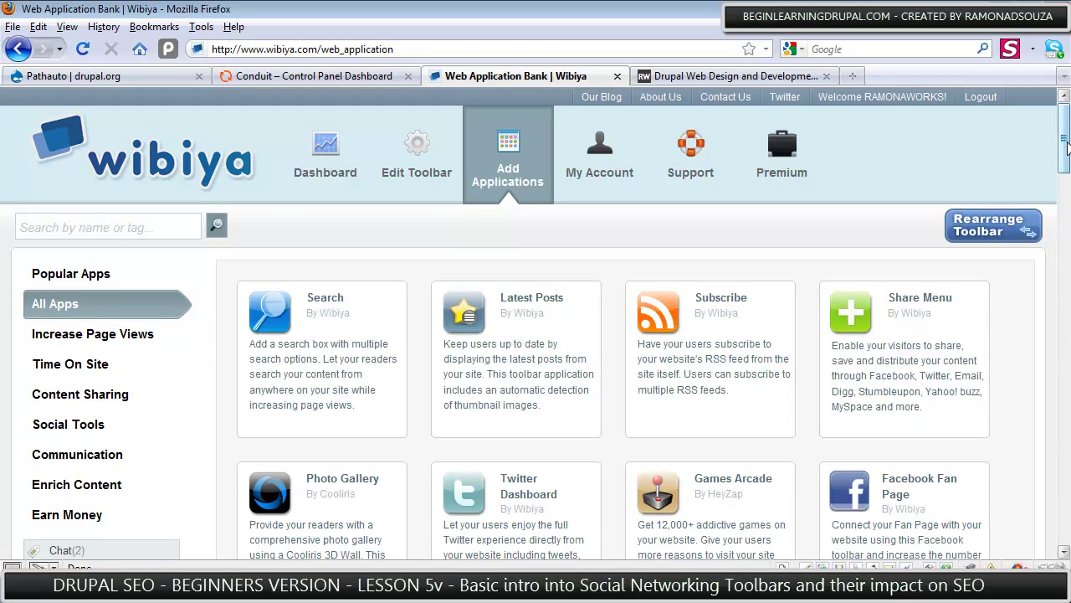
drag(1065, 144, 1062, 291)
mouse_move(395, 342)
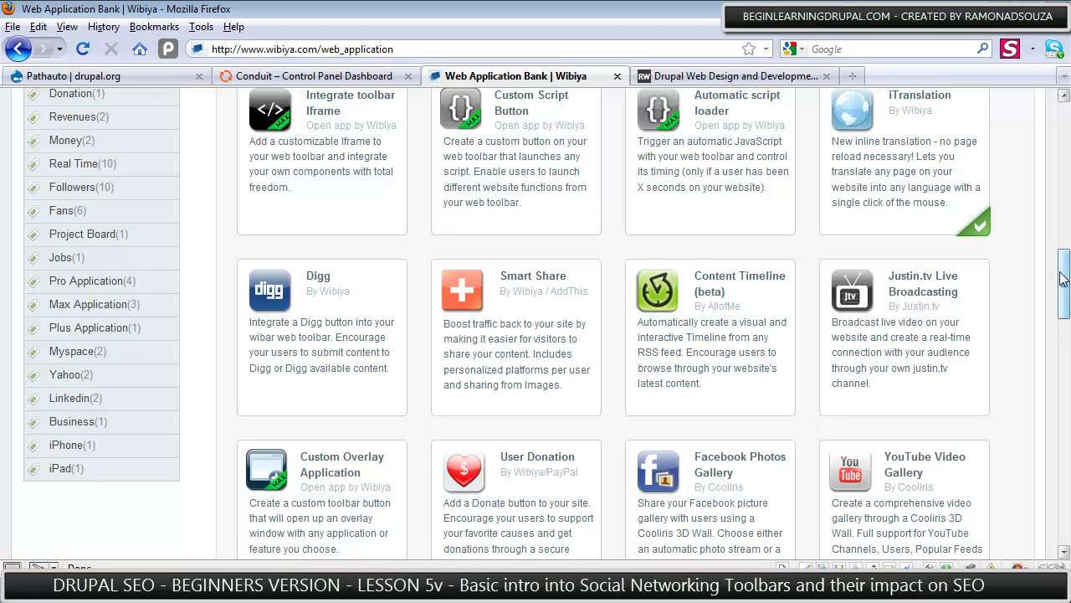
drag(1063, 279, 1065, 404)
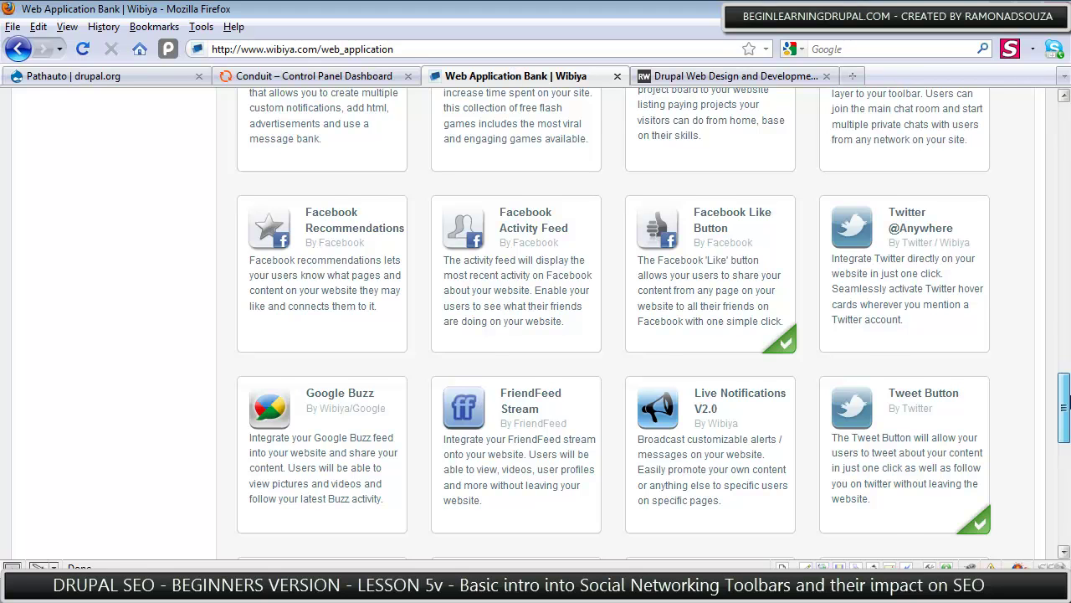
drag(1064, 404, 1065, 143)
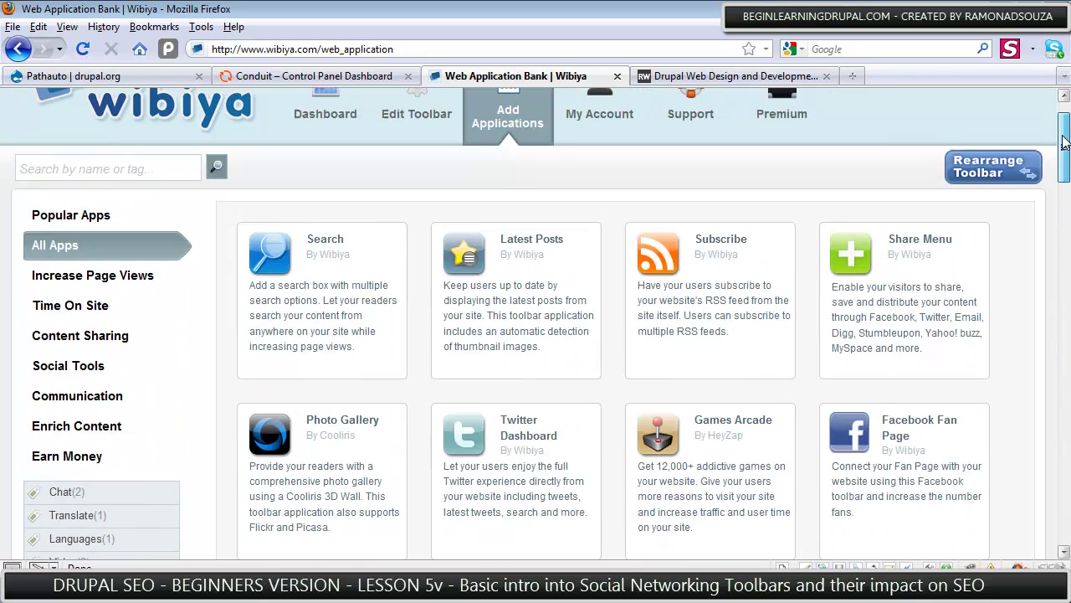
click(616, 77)
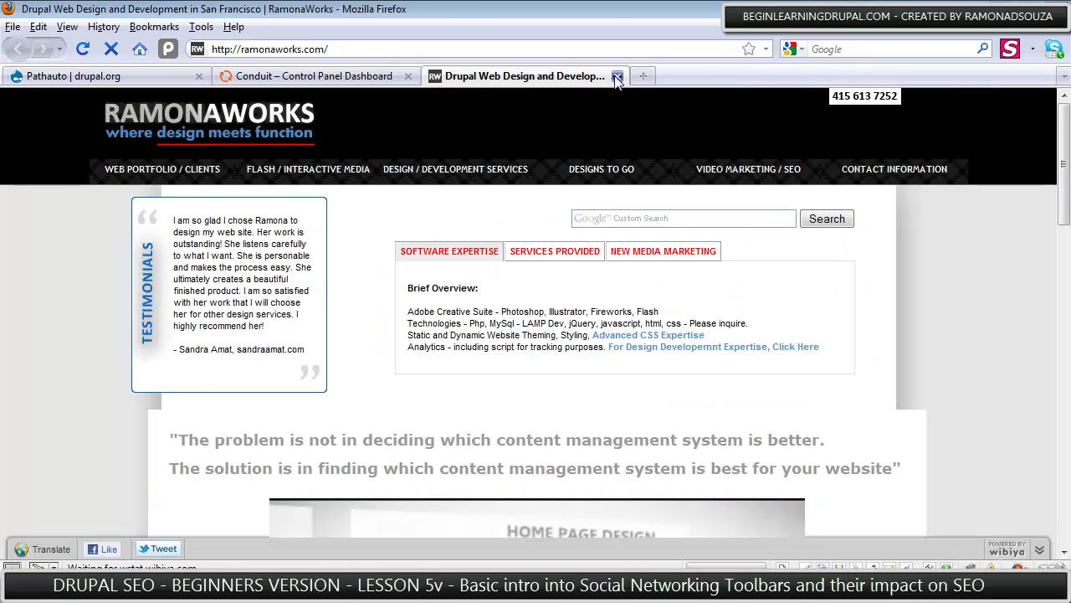
- Switch to the Conduit control panel and look over the whole dashboard page
click(268, 76)
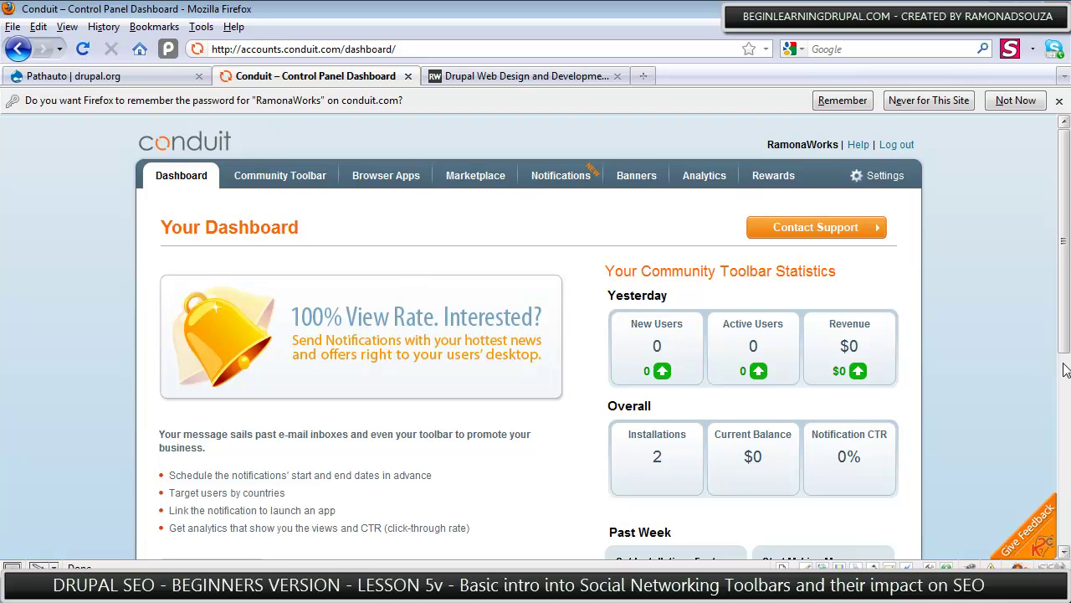
scroll(1013, 367, down, 4)
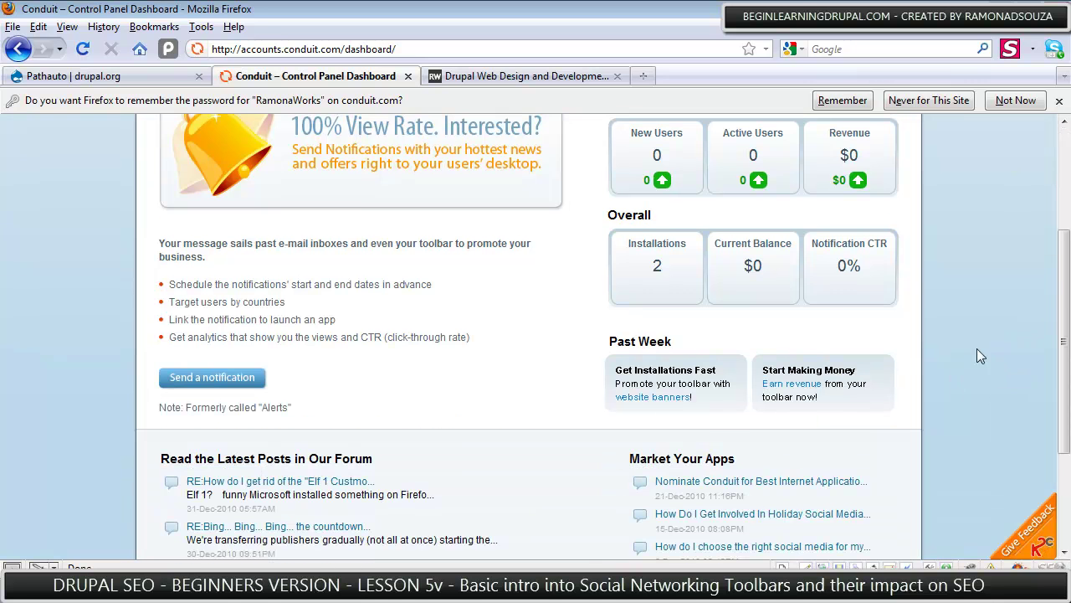
scroll(1002, 322, down, 4)
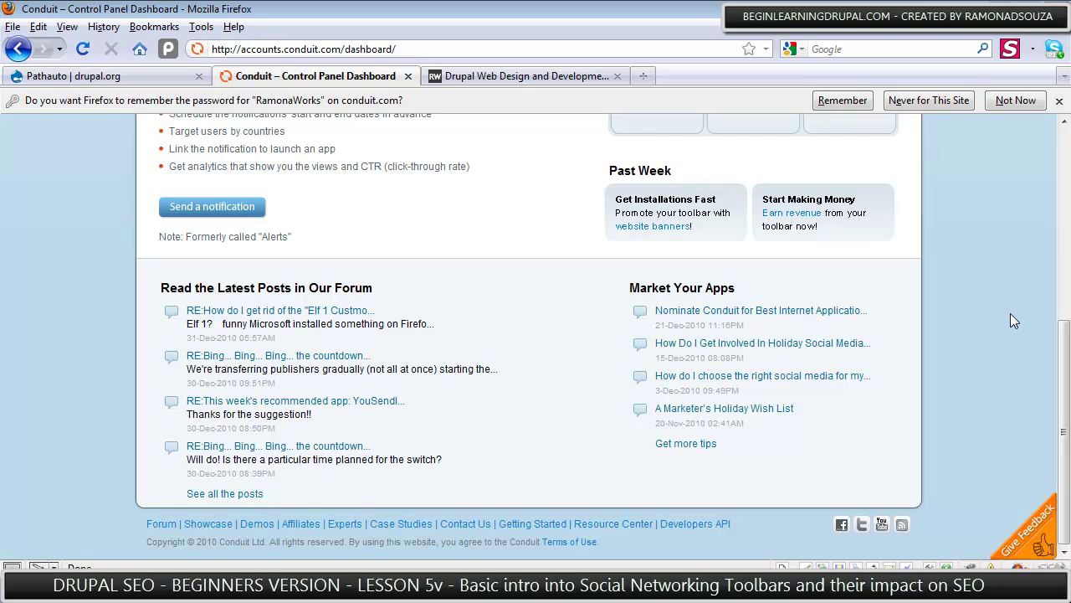
scroll(1011, 314, up, 8)
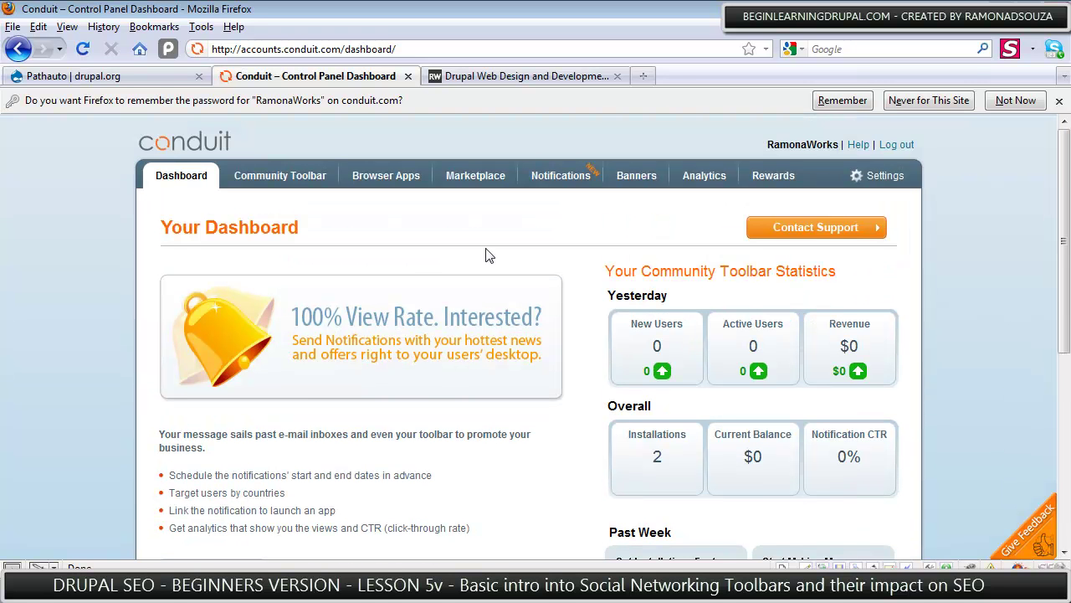
- Open Conduit's Community Toolbar editor, dismiss the introductory tour, and examine the components on the toolbar preview
click(299, 177)
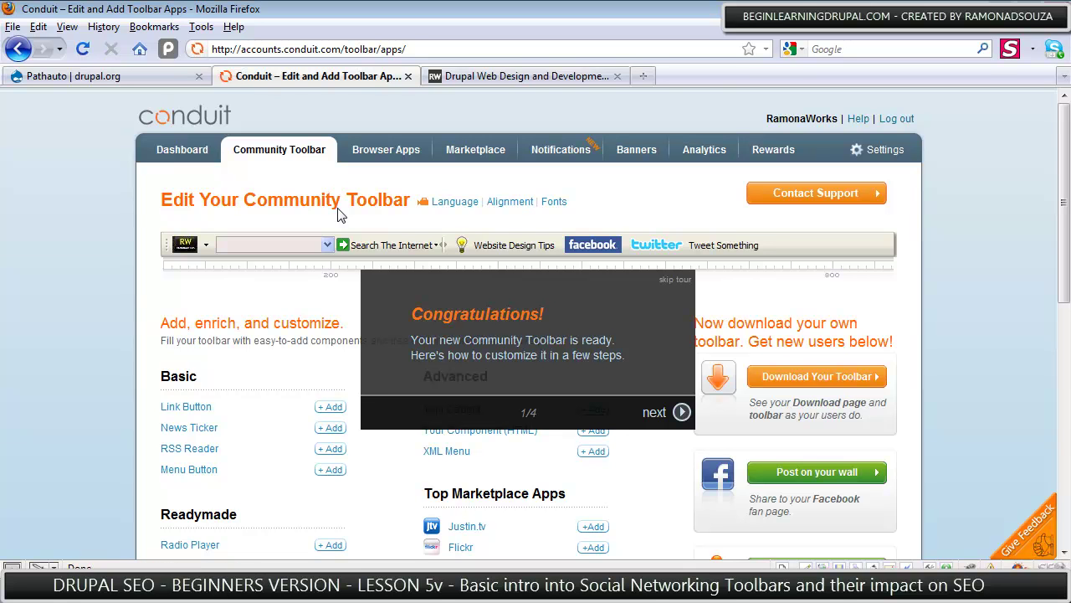
click(655, 412)
click(675, 287)
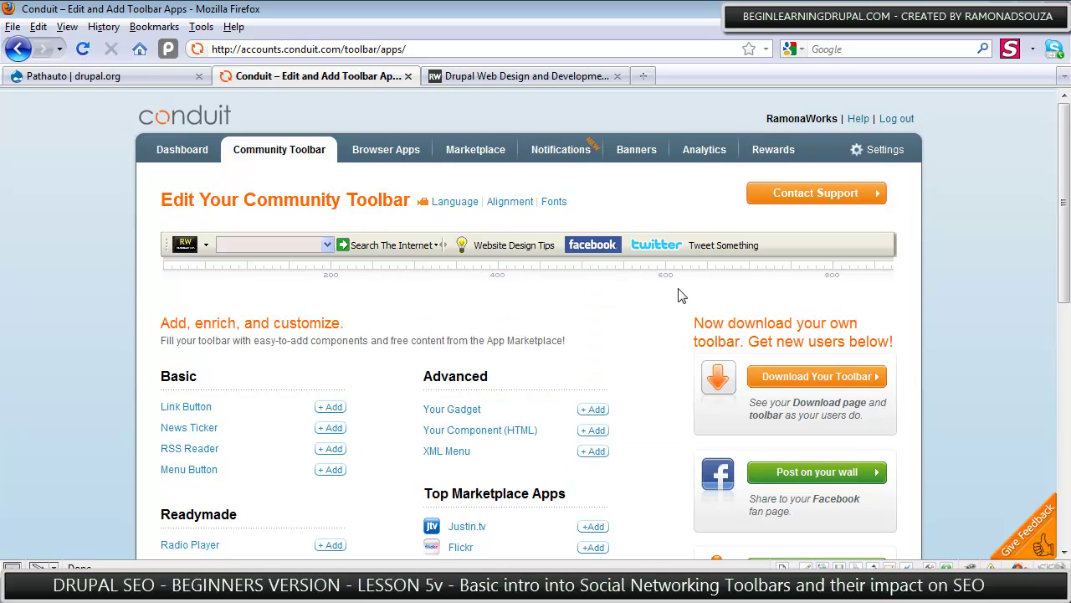
click(369, 246)
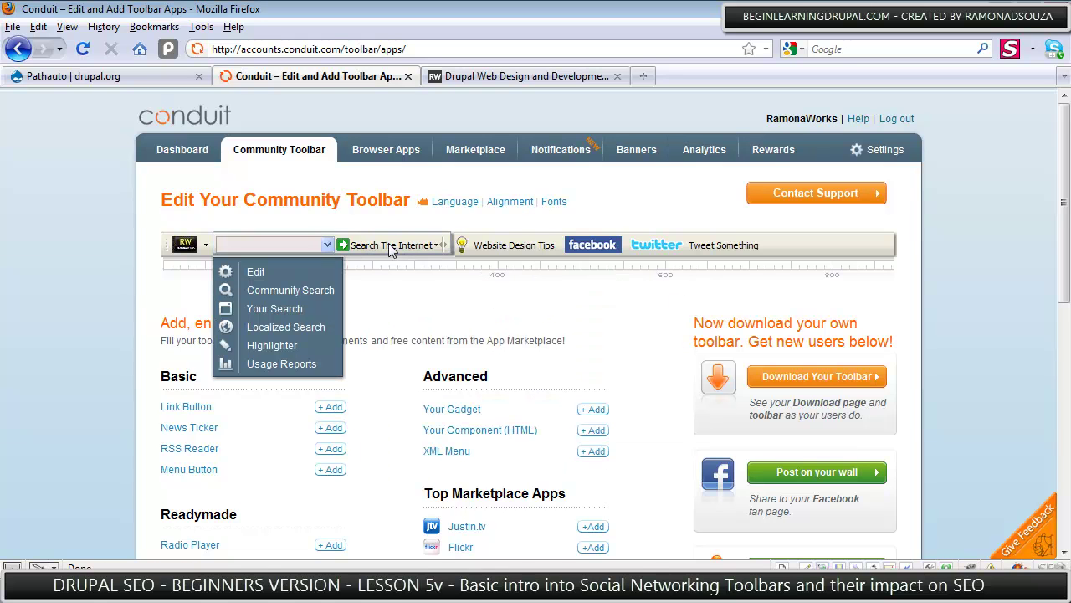
click(185, 248)
mouse_move(383, 245)
mouse_move(657, 268)
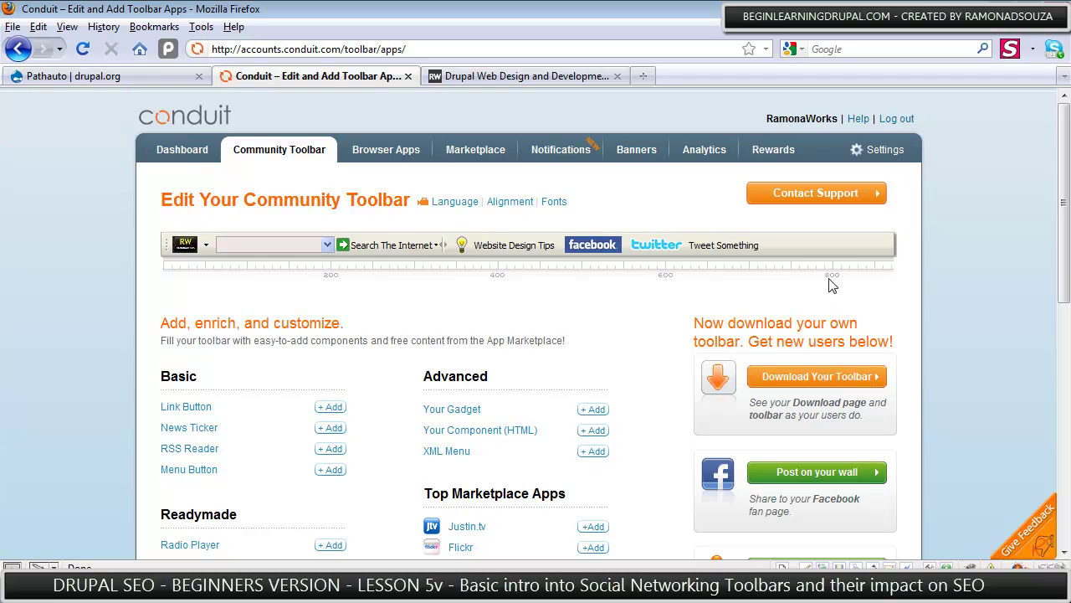
- Show the StumbleUpon Toolbar in Firefox
right_click(307, 27)
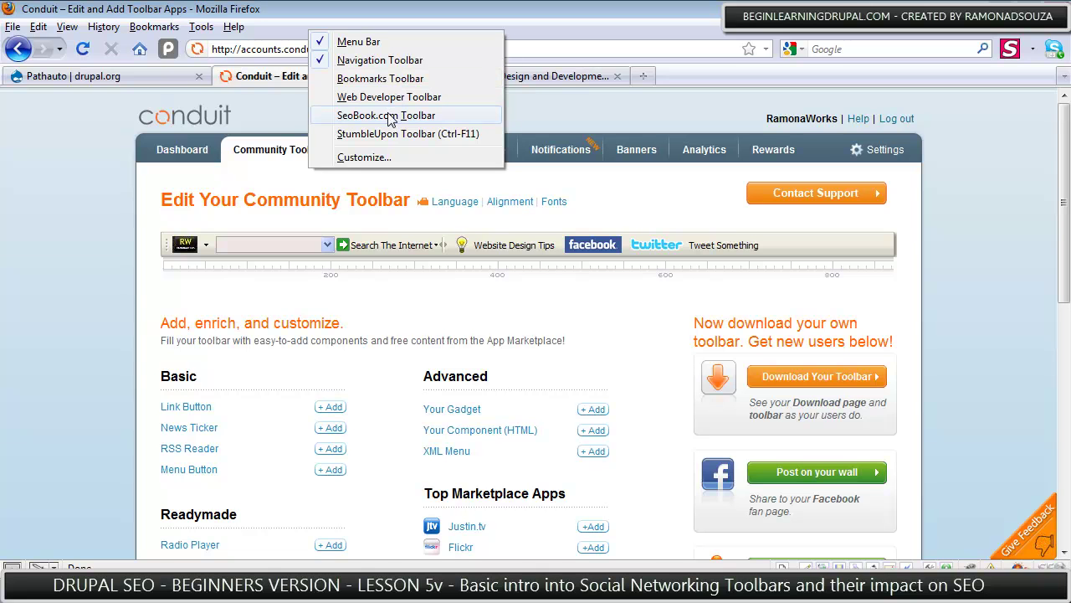
click(389, 134)
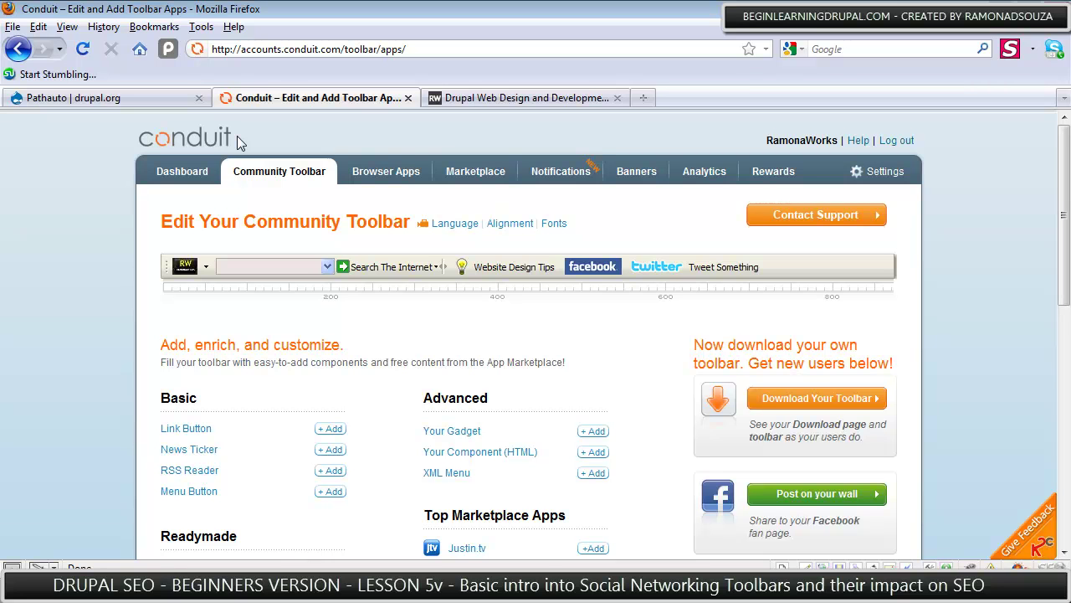
- Look through the components and marketplace apps that can be added to the community toolbar, and return to the Conduit dashboard
scroll(990, 339, down, 10)
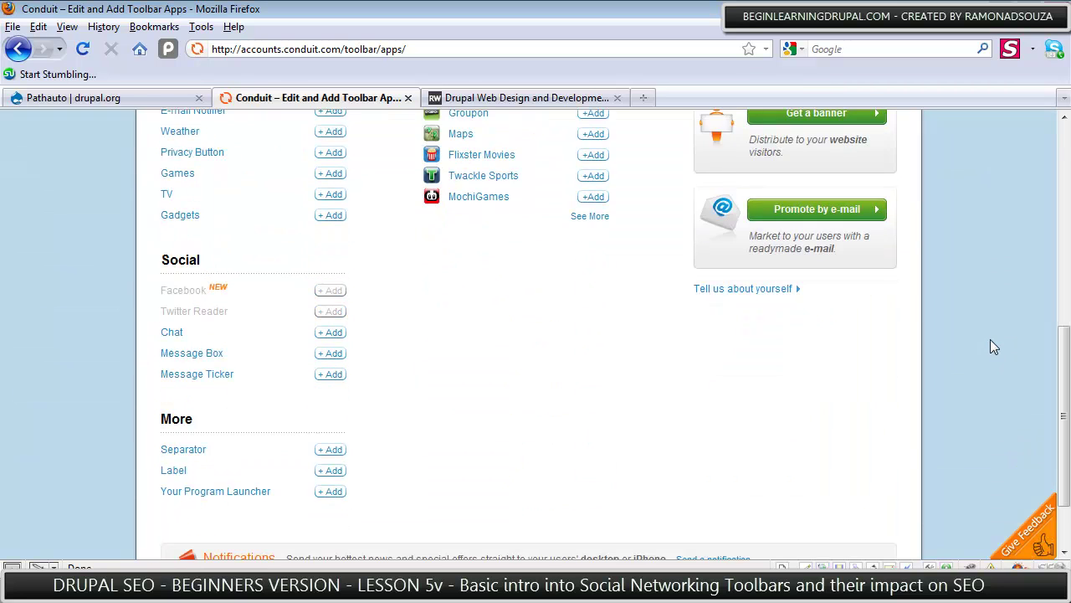
scroll(990, 339, up, 2)
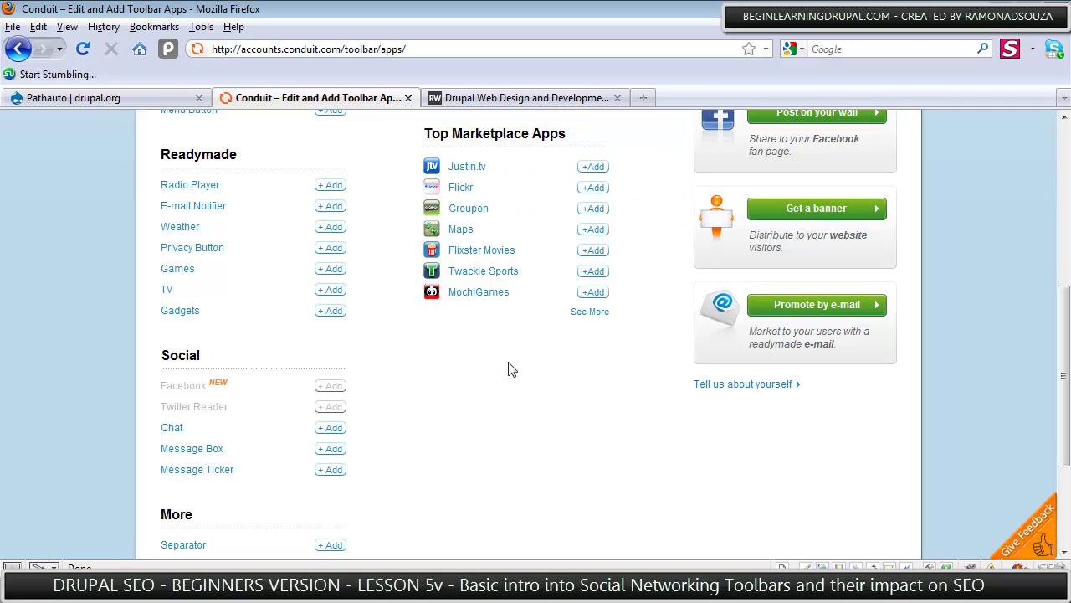
scroll(536, 389, up, 4)
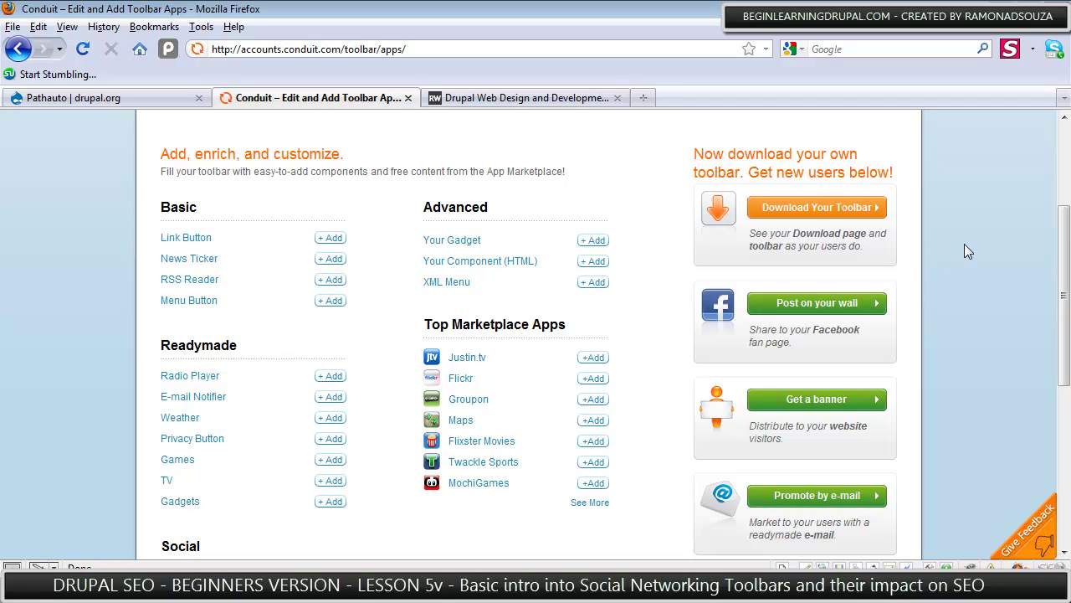
scroll(964, 244, up, 4)
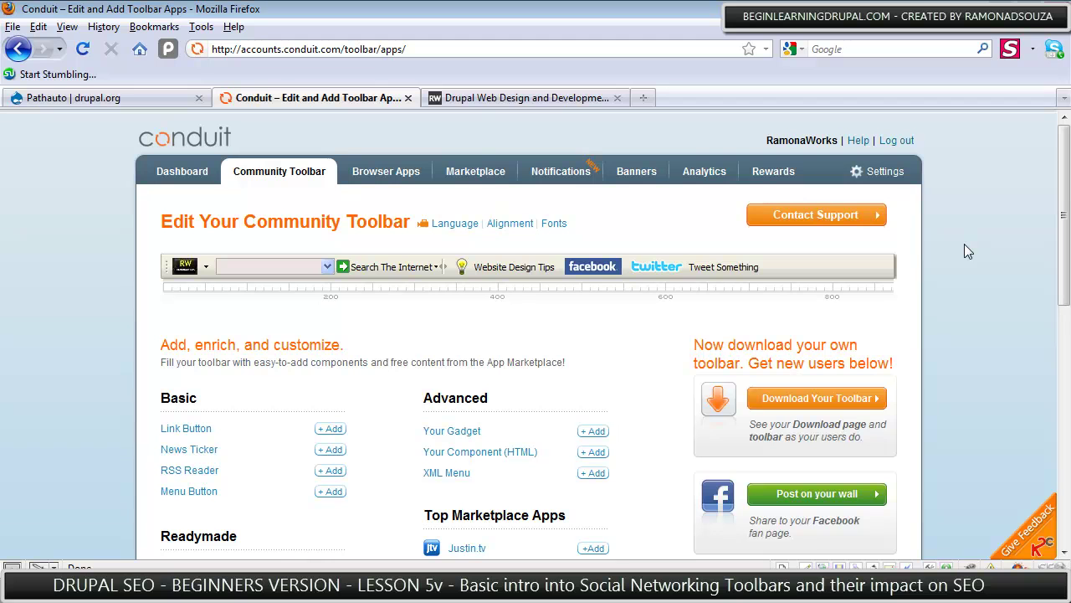
click(178, 173)
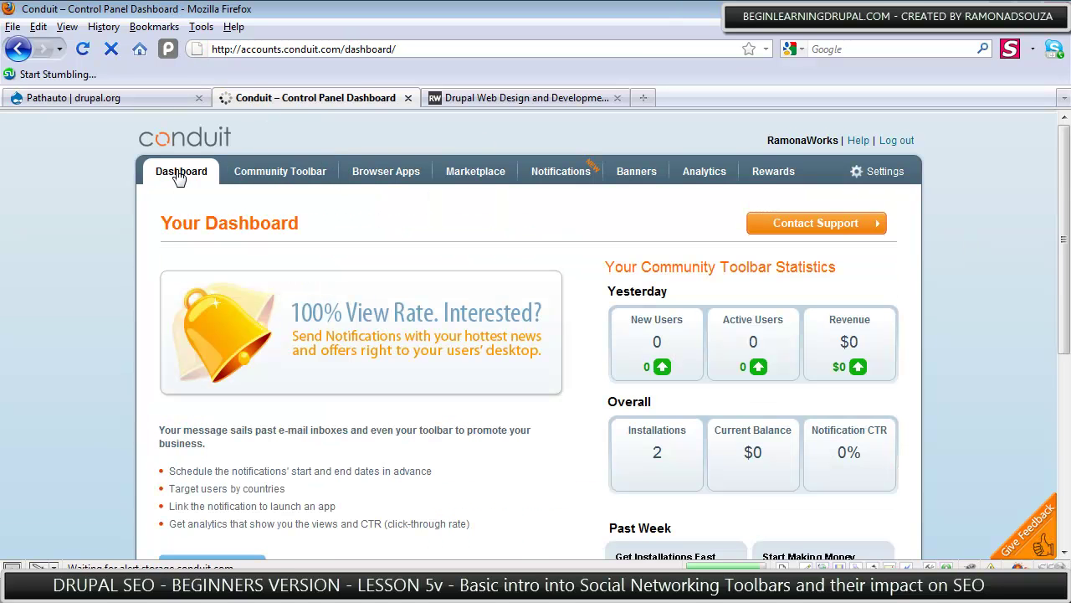